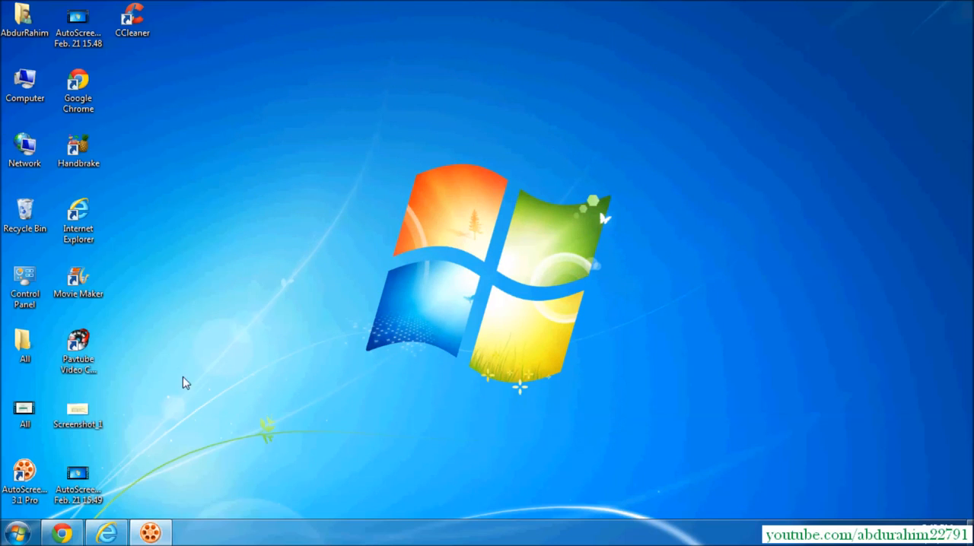
# - Visit piriform.com in Internet Explorer, then minimize the browser to the desktop
pyautogui.click(107, 533)
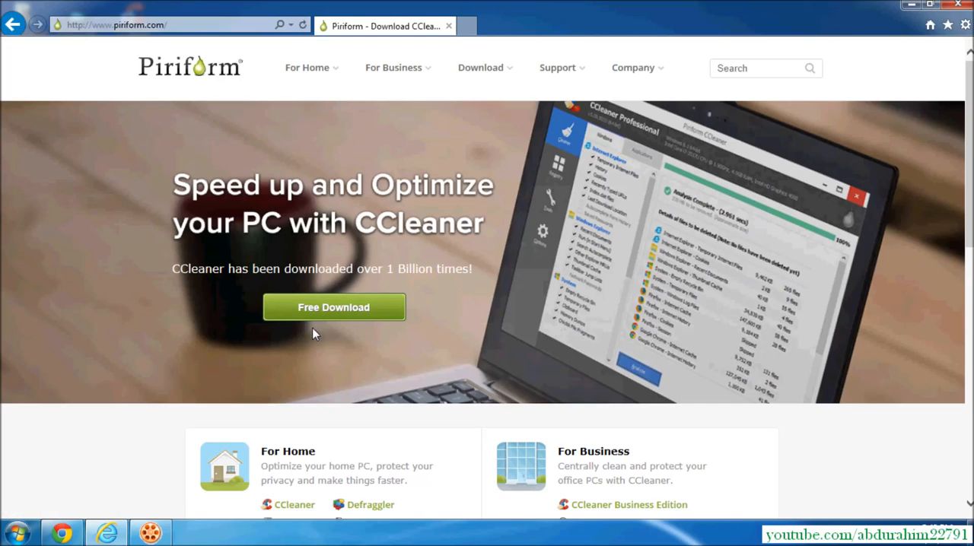
pyautogui.click(910, 6)
# - Launch CCleaner from its desktop shortcut's right-click menu and maximize its window
pyautogui.rightClick(136, 23)
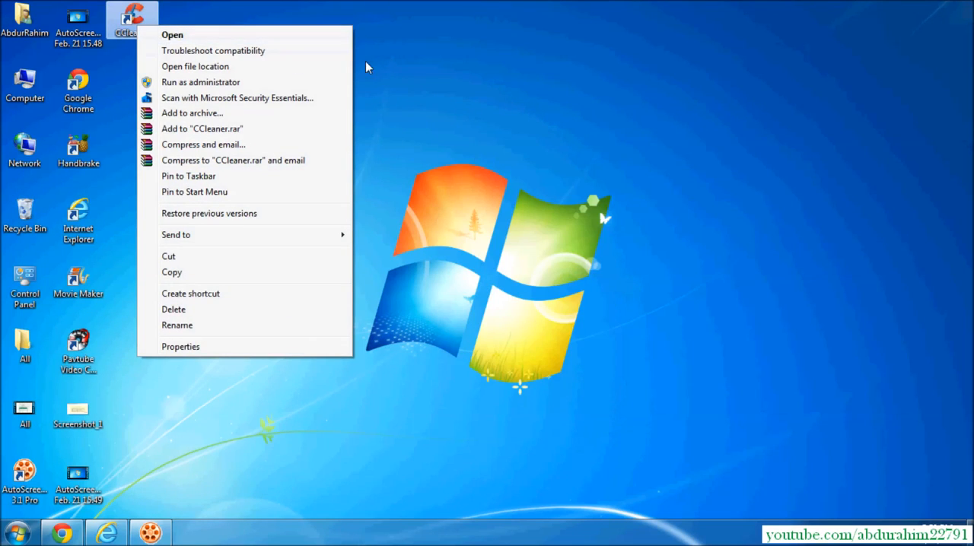
pyautogui.click(426, 65)
pyautogui.click(125, 25)
pyautogui.rightClick(125, 24)
pyautogui.click(156, 12)
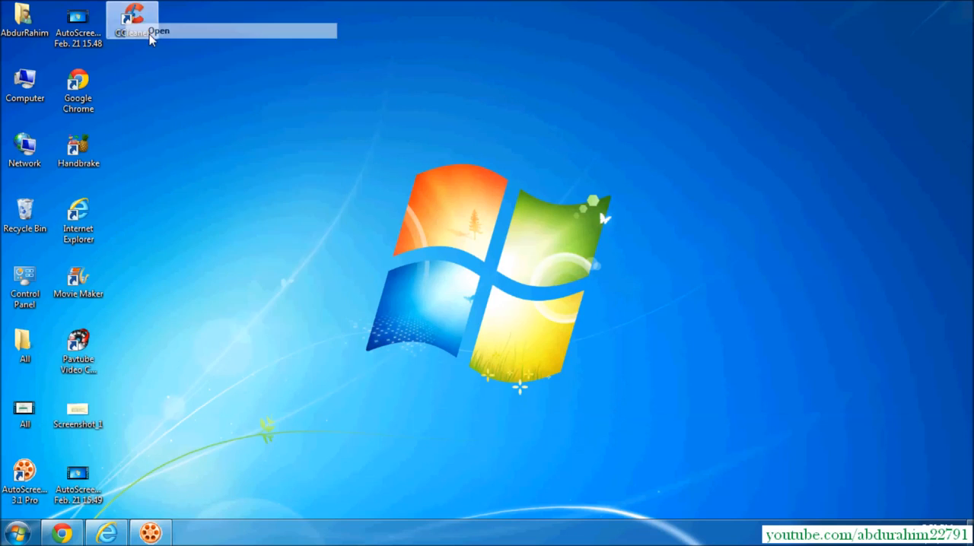
pyautogui.doubleClick(457, 80)
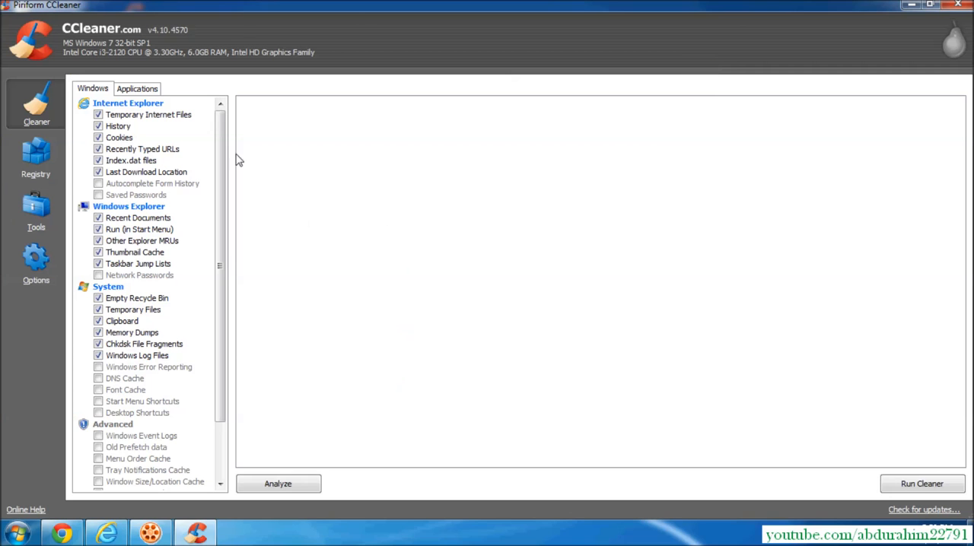
# - Switch to the Registry cleaner and scan for issues with every category ticked
pyautogui.click(36, 156)
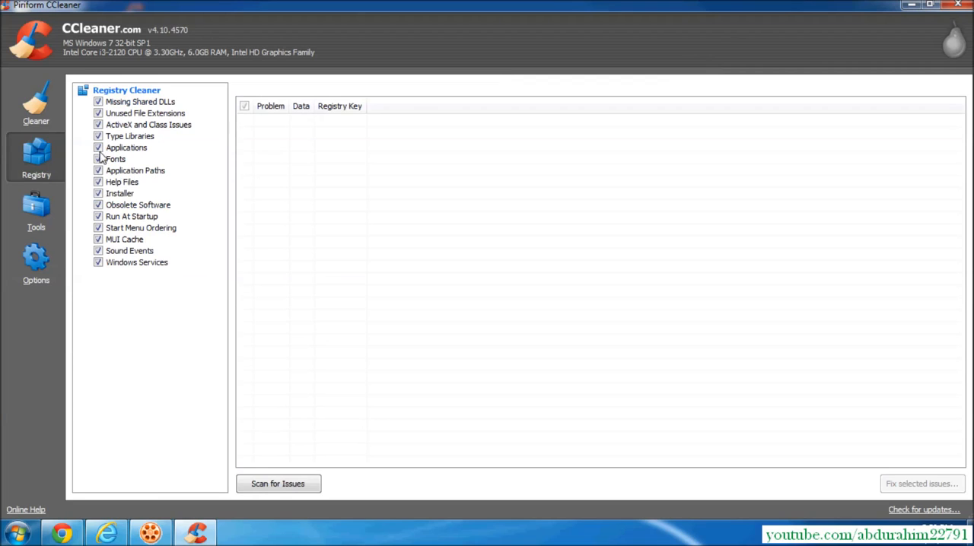
pyautogui.click(294, 494)
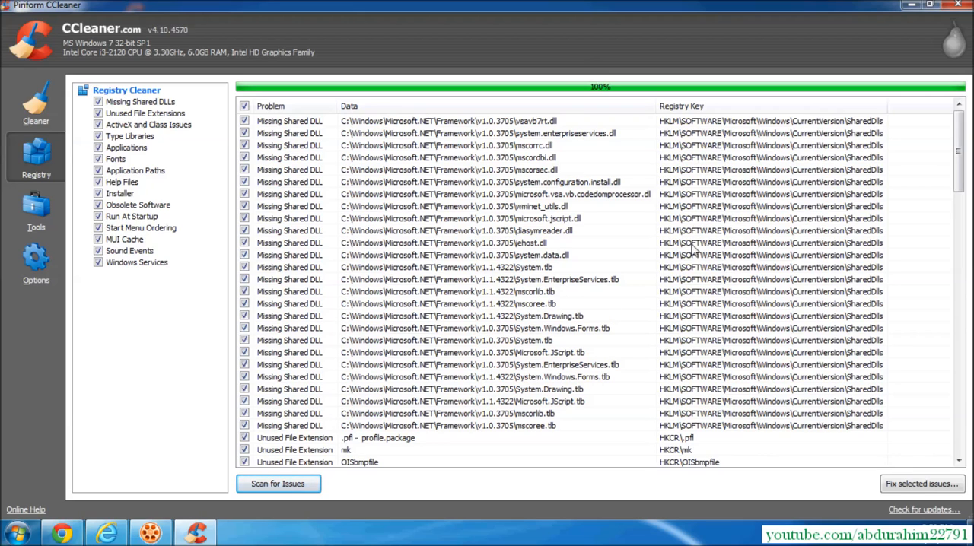
# - Start fixing the 116 selected issues, saving the registry backup first
pyautogui.click(922, 484)
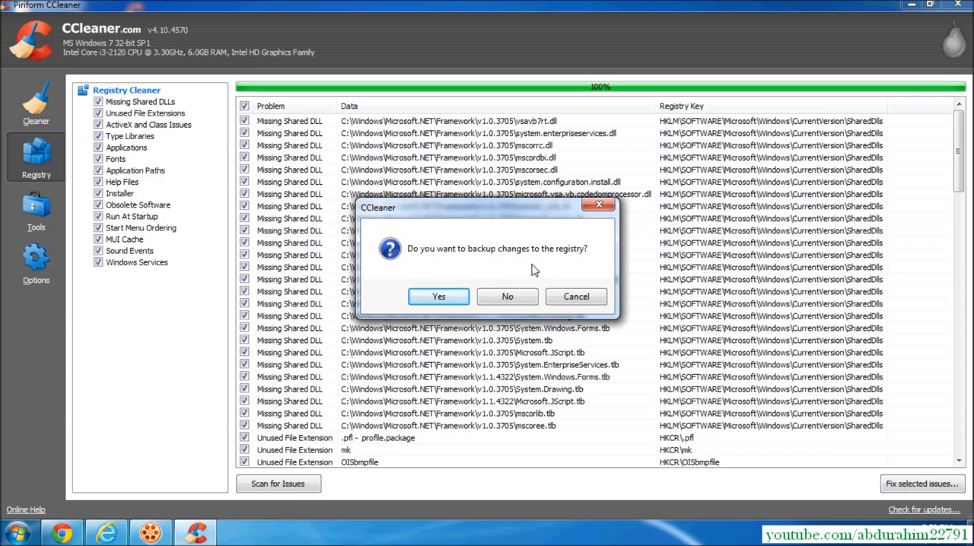
pyautogui.click(439, 296)
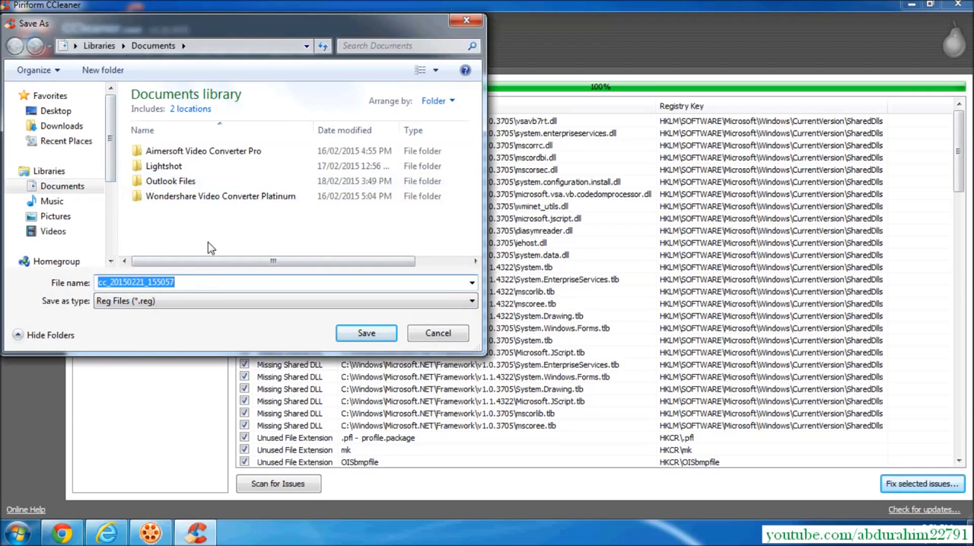
pyautogui.click(366, 333)
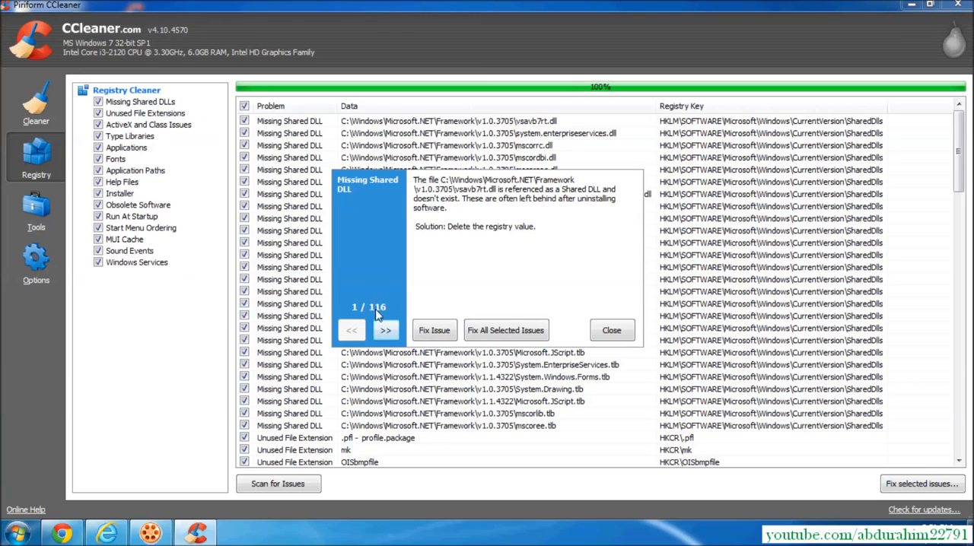
# - Fix all 116 selected issues at once so the results report no issues found
pyautogui.click(506, 330)
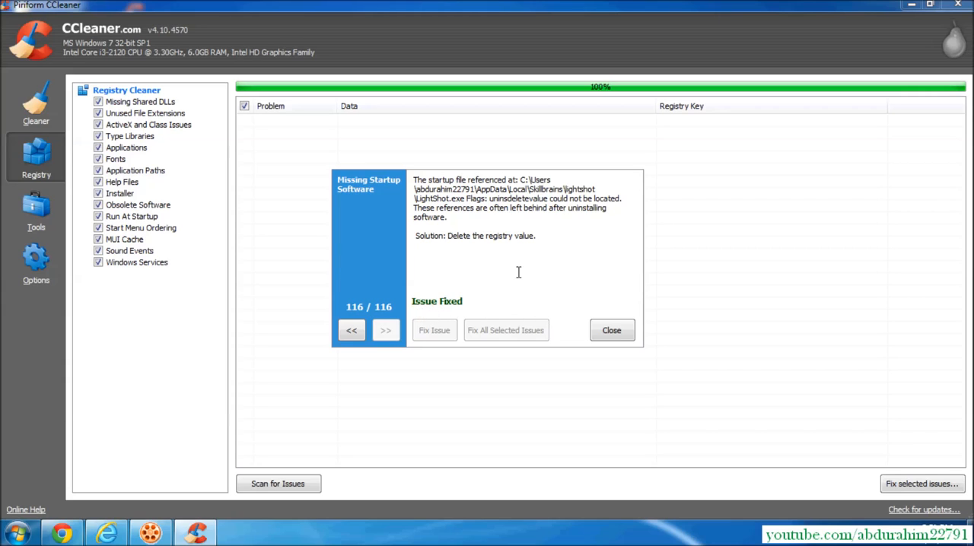
pyautogui.click(612, 330)
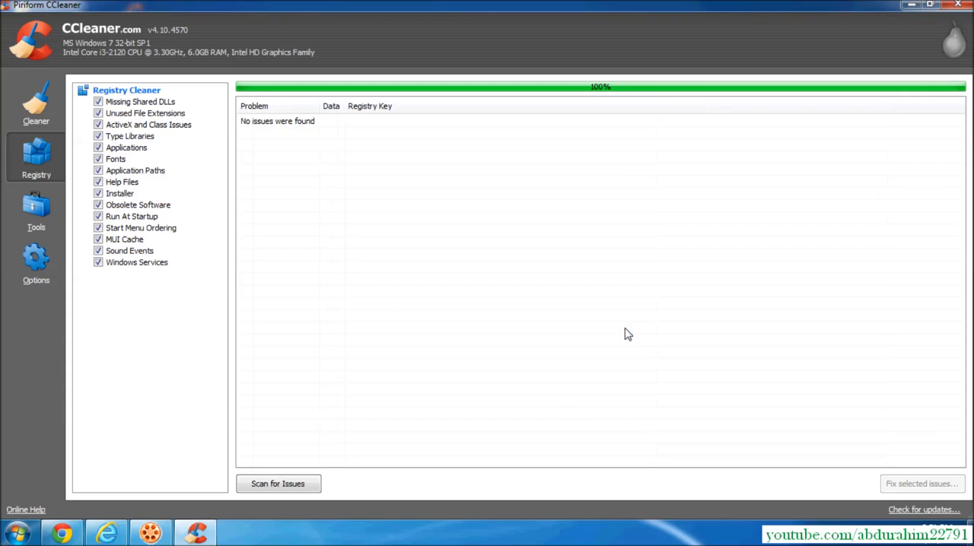